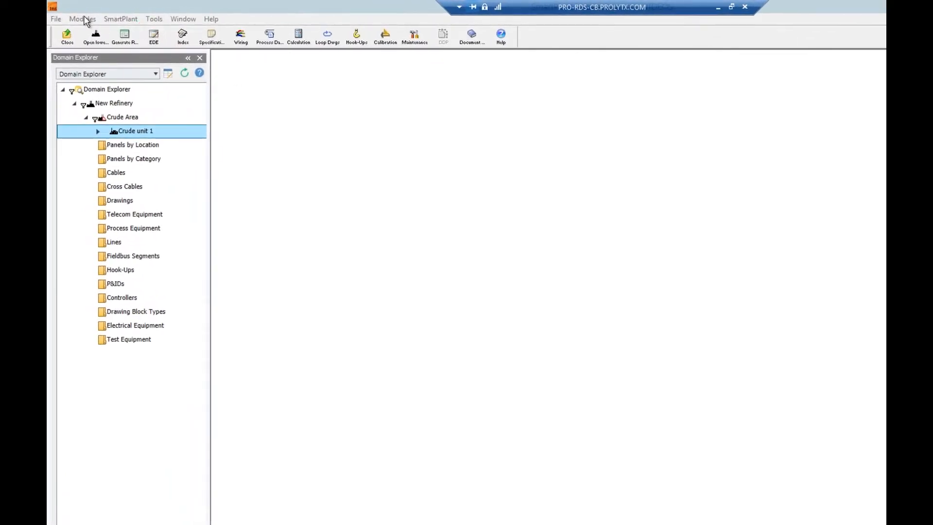
Open the Instrument Index Basic Query from the Instrument Index group of the EDE Manager
click(83, 19)
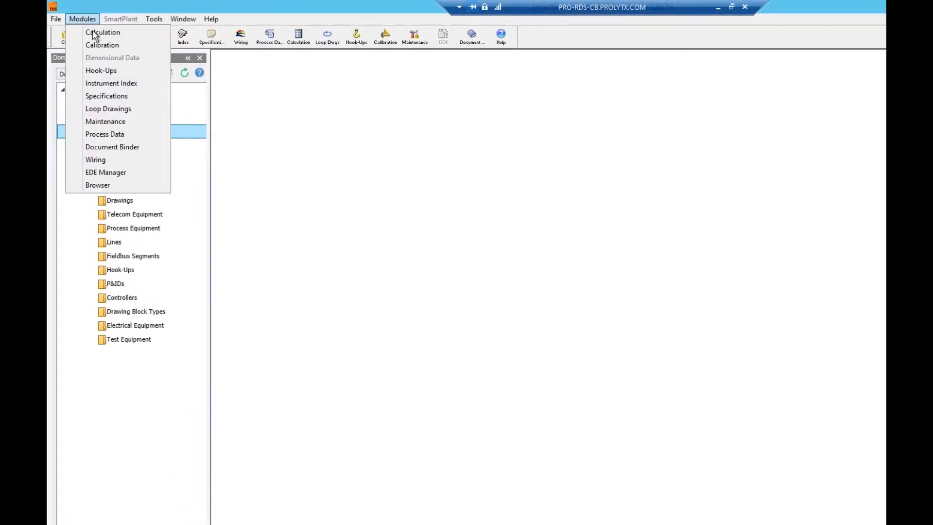
click(113, 173)
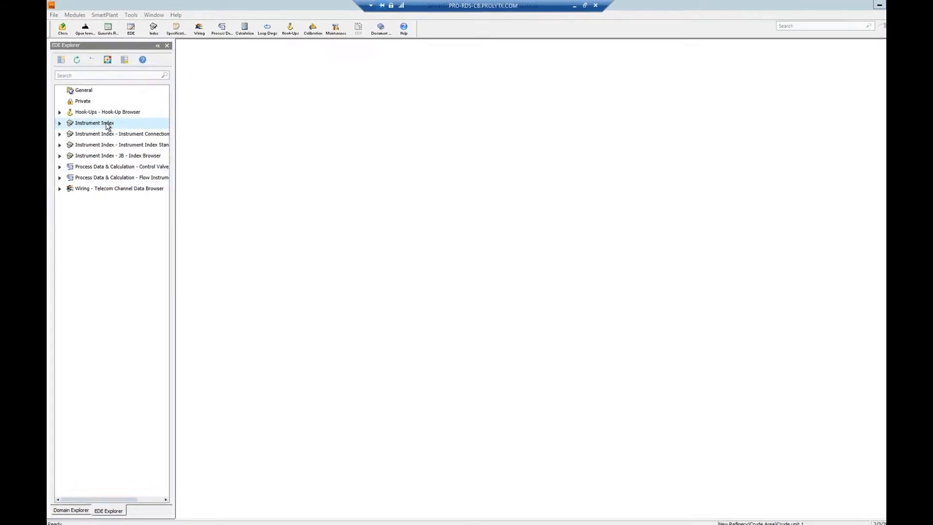
double_click(106, 122)
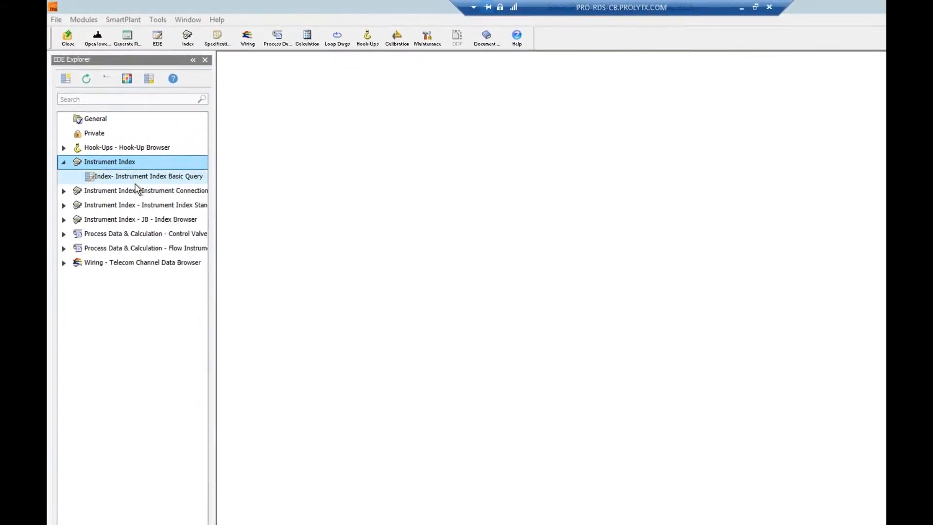
click(135, 179)
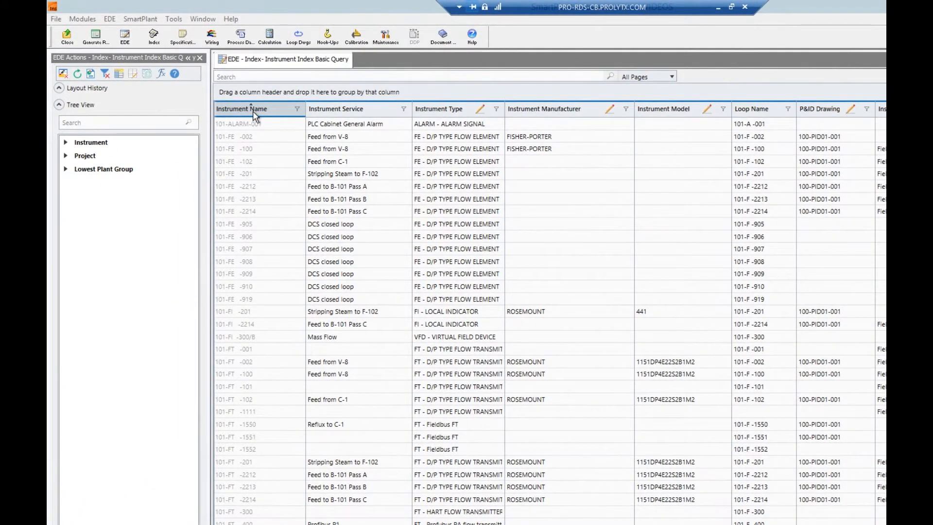
Cycle the Instrument Name column through descending order and no sort, ending with ascending order
click(253, 111)
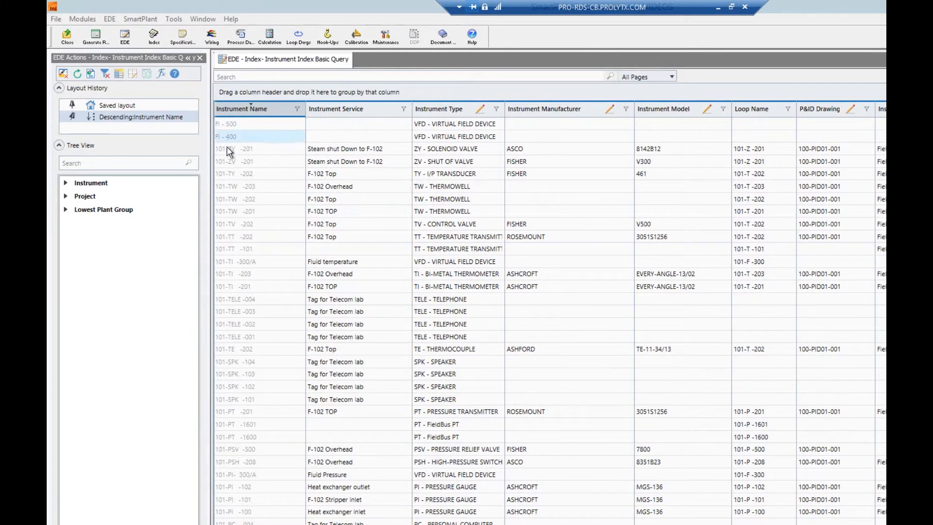
click(256, 110)
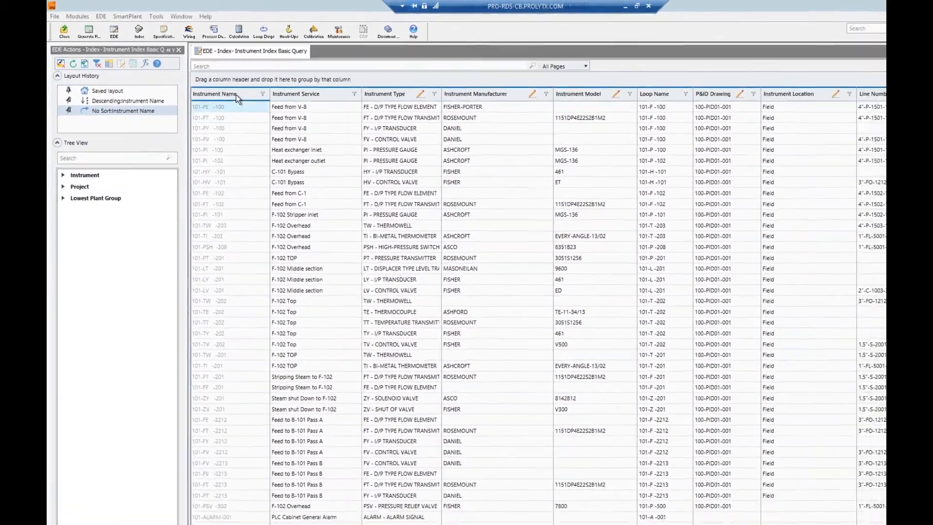
click(243, 108)
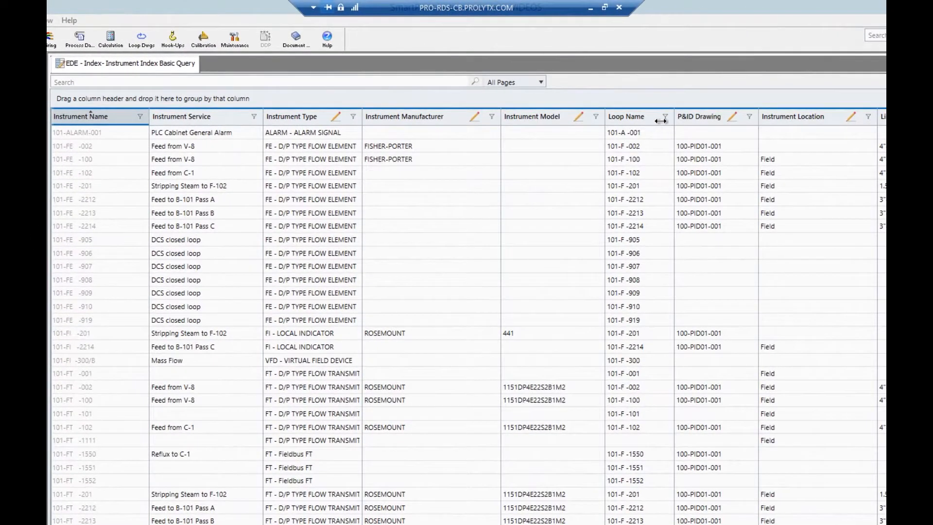
Filter the Loop Name column to show only the rows of loop 101-F -100
click(607, 82)
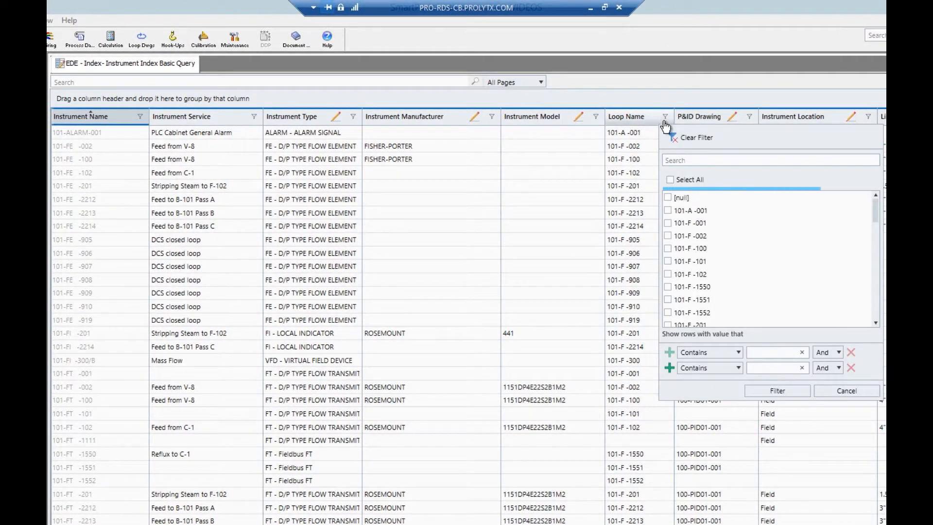
scroll(703, 248, down, 10)
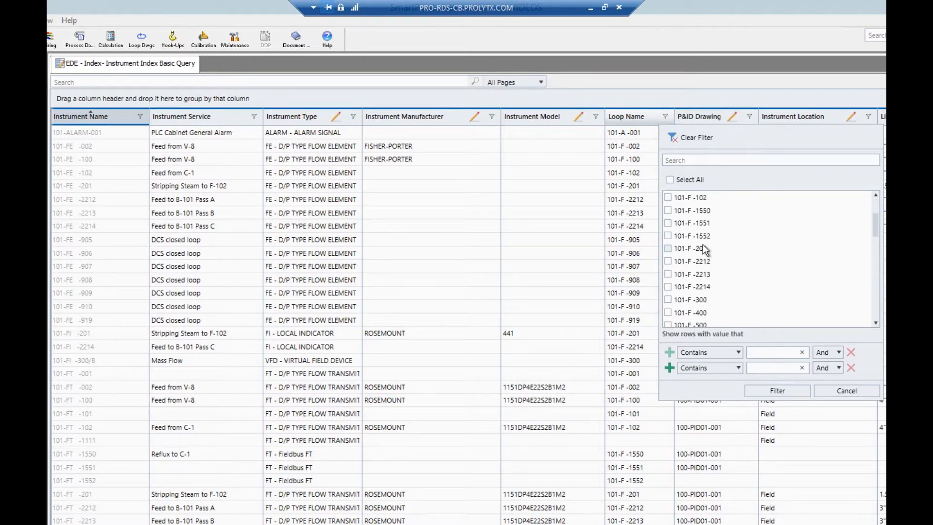
scroll(701, 250, up, 10)
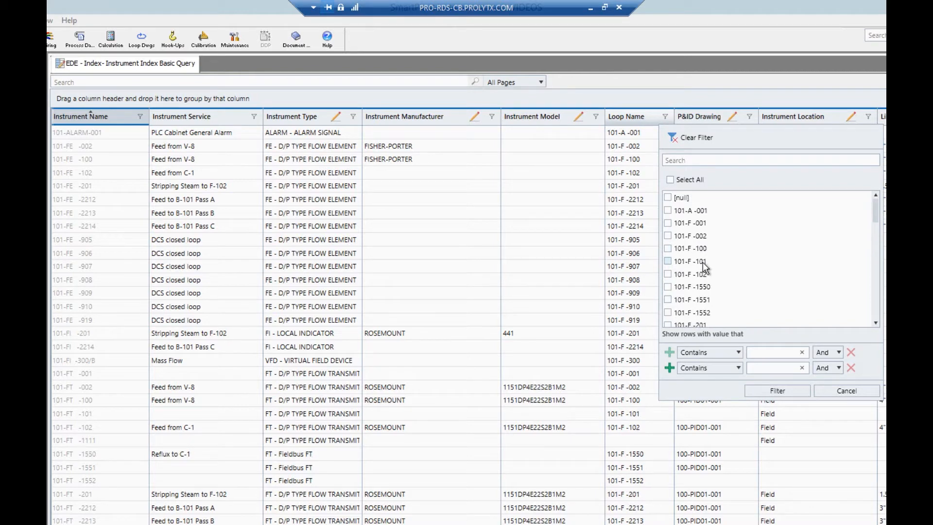
click(700, 248)
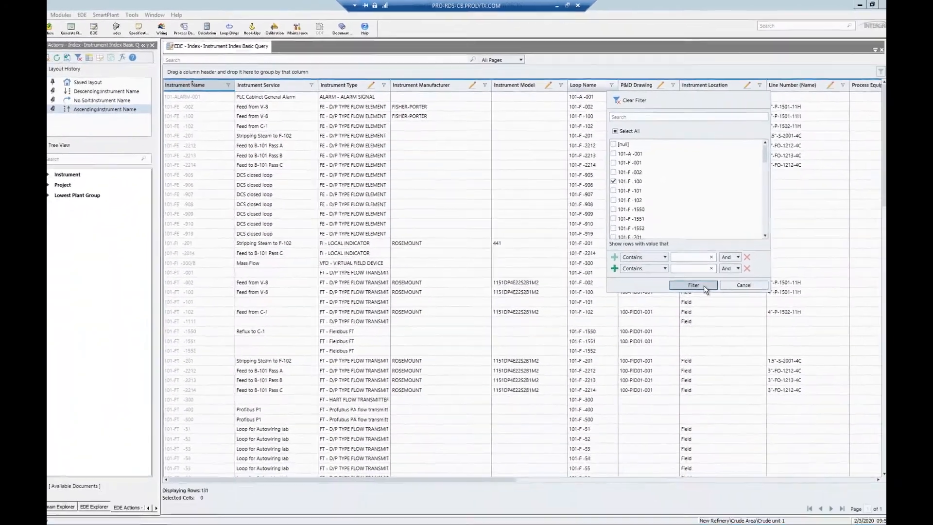
click(774, 371)
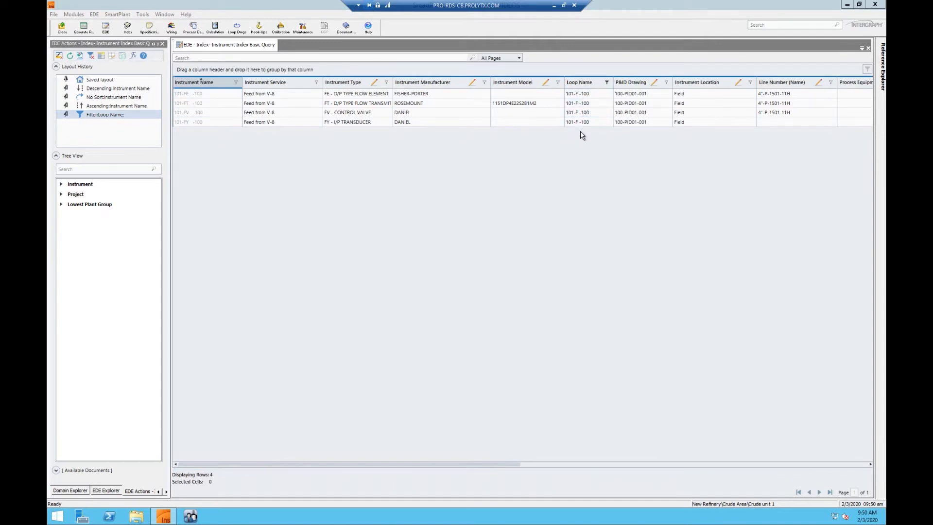
Clear the current Loop Name filter and filter the column for values that contain T
click(607, 82)
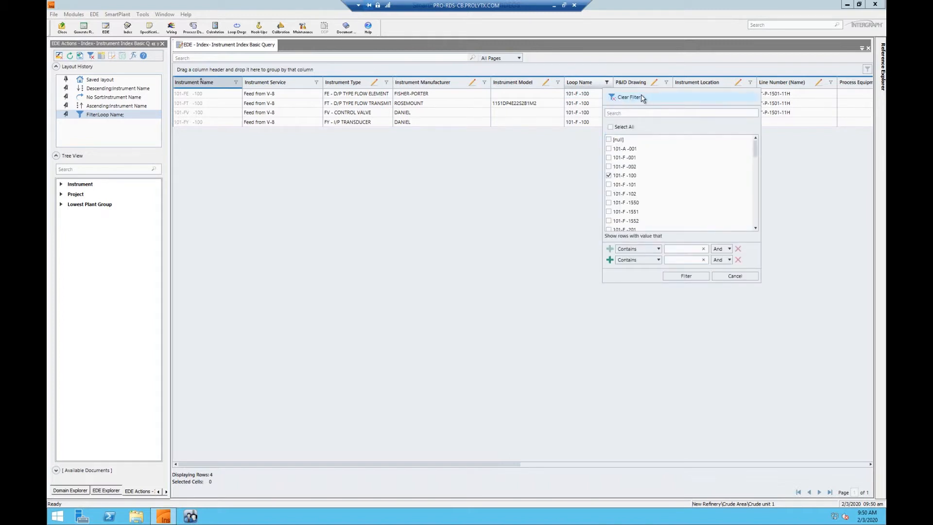
click(641, 98)
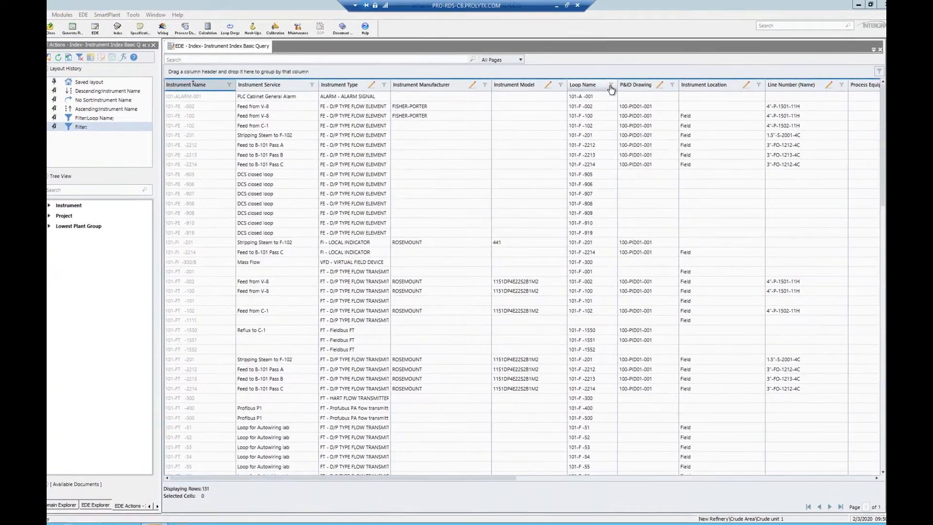
click(606, 83)
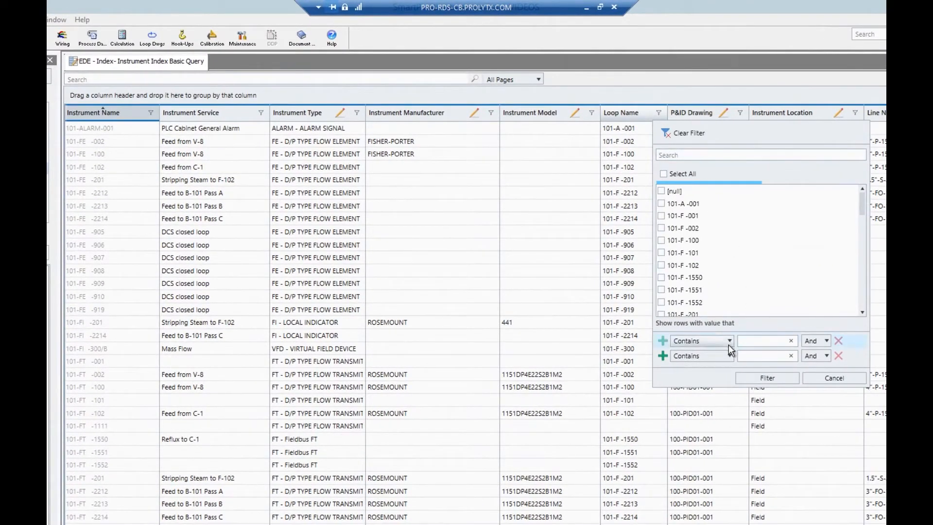
click(756, 339)
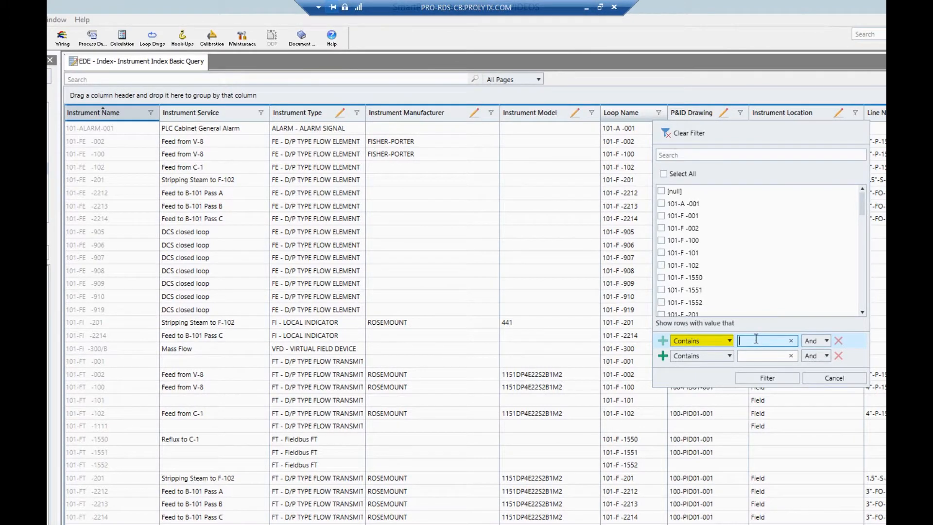
text(T)
click(782, 377)
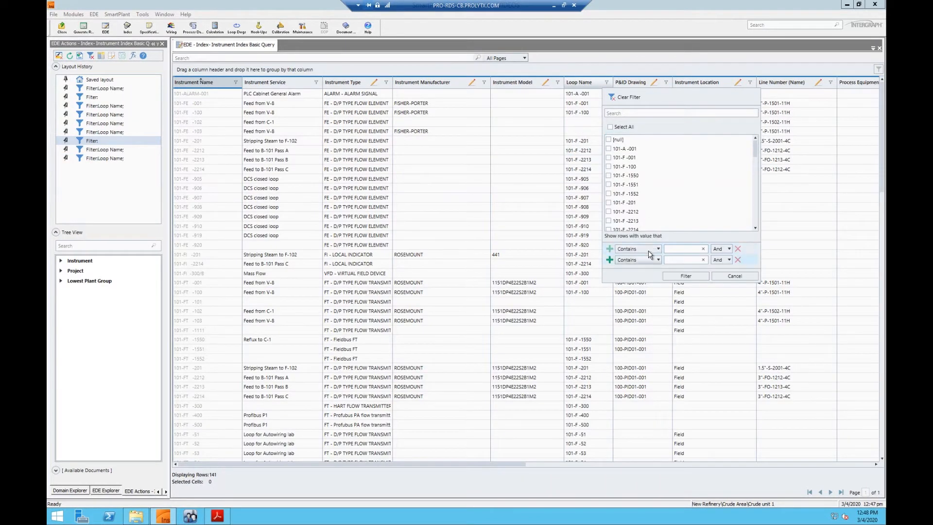
Check the comparison and logic options of the Loop Name filter, and show rows whose loop name contains P or contains T
click(651, 249)
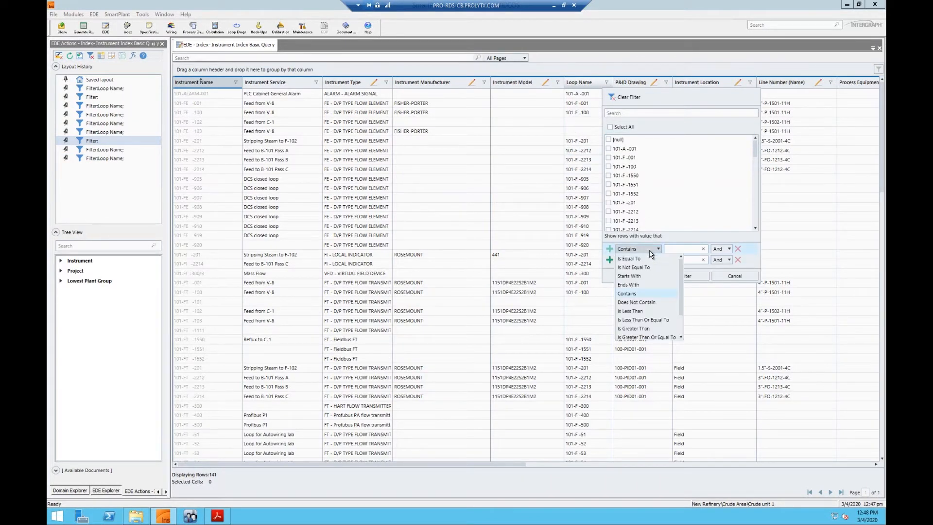
scroll(644, 286, up, 1)
click(716, 247)
click(718, 249)
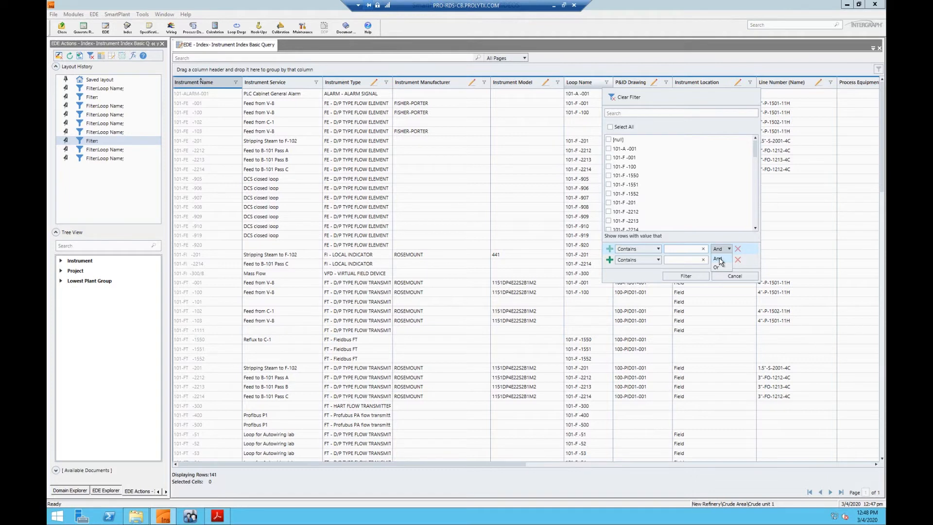
click(719, 260)
click(684, 250)
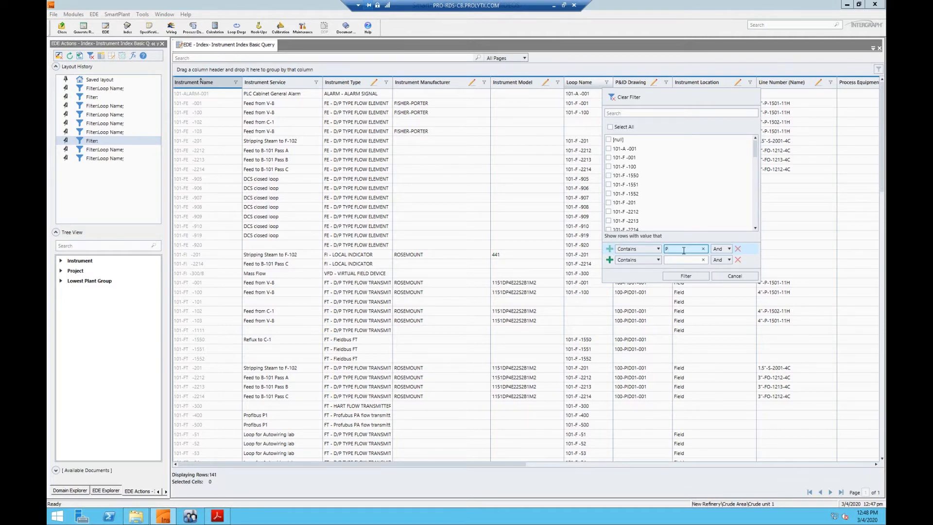
click(718, 250)
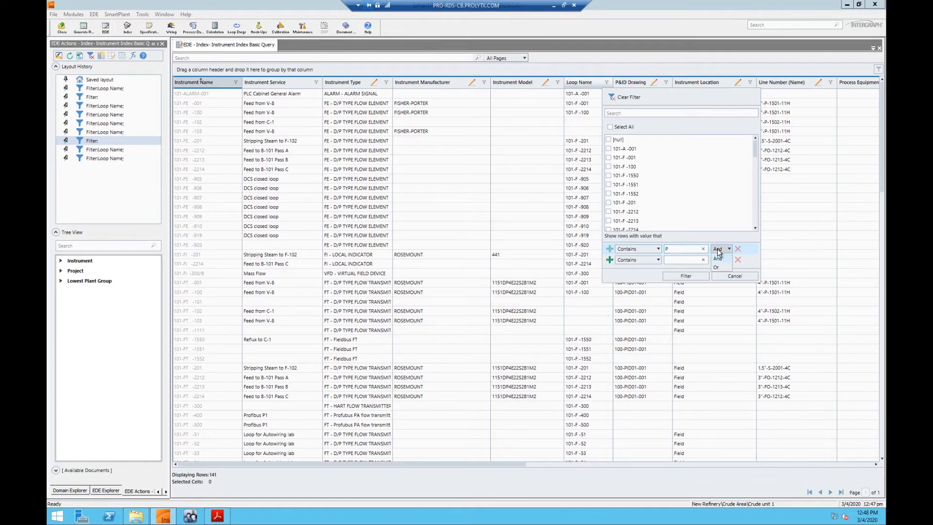
click(716, 268)
click(684, 260)
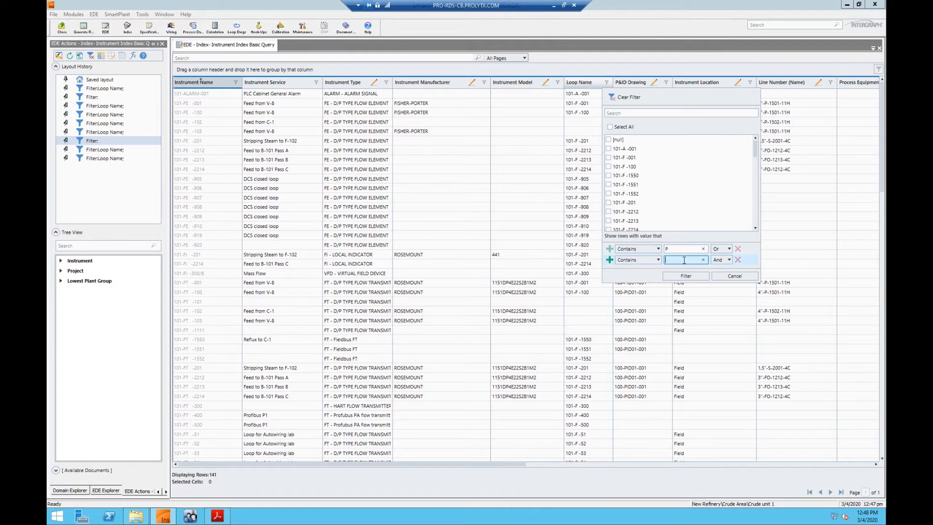
text(T)
click(693, 276)
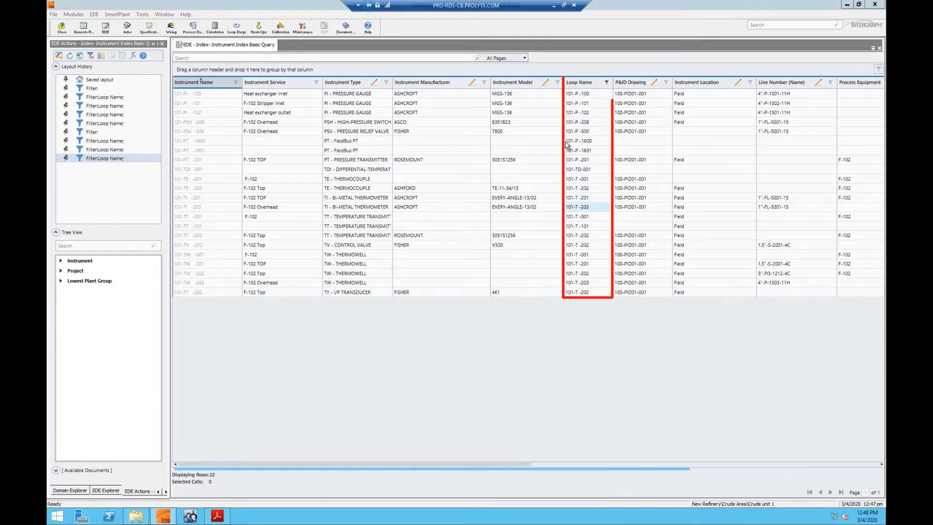
Review the filtered loop names and return the table to its saved layout through the layout history
click(578, 131)
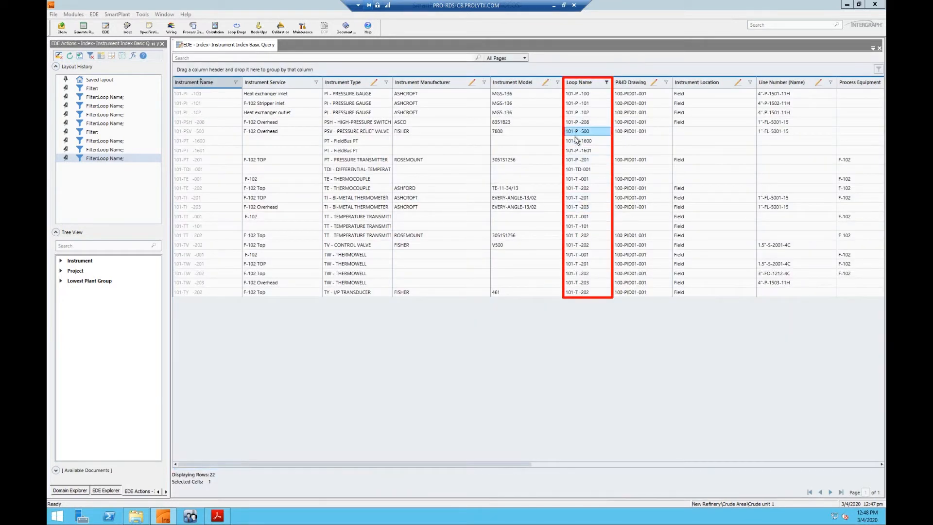
click(580, 180)
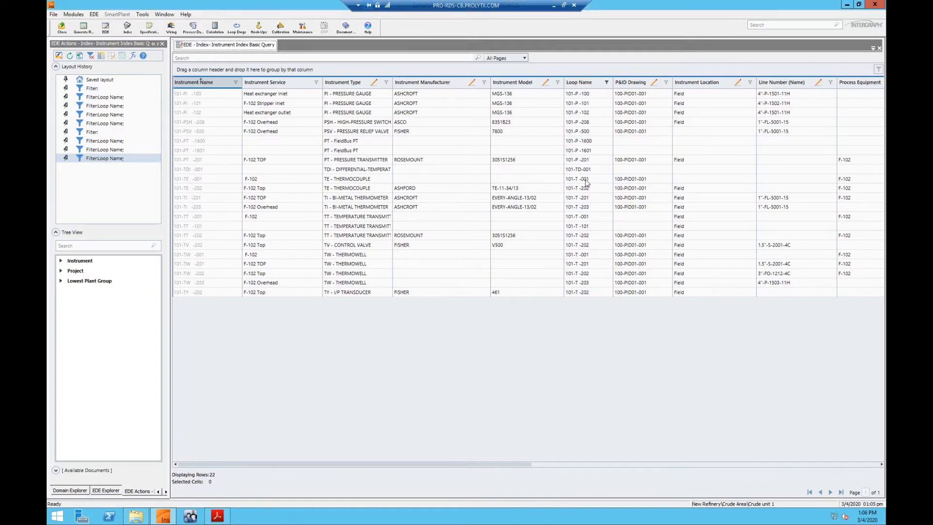
click(605, 82)
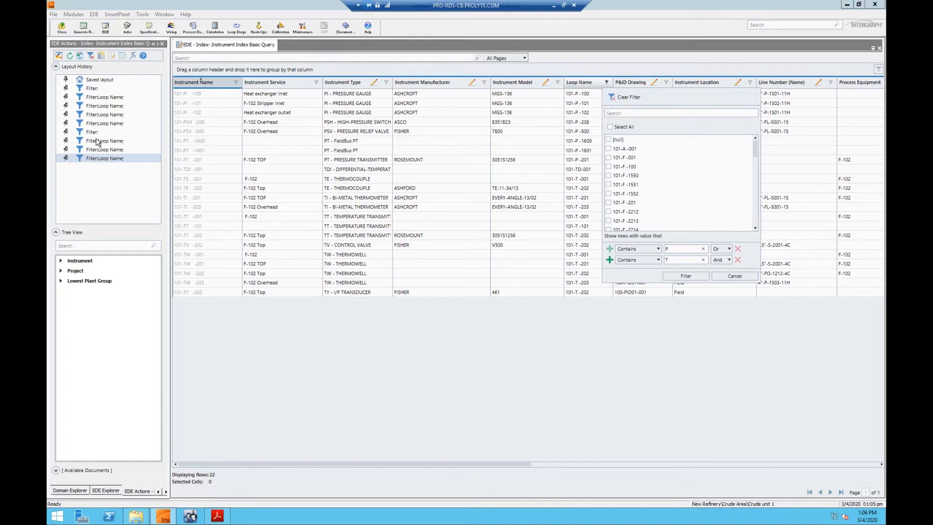
click(104, 83)
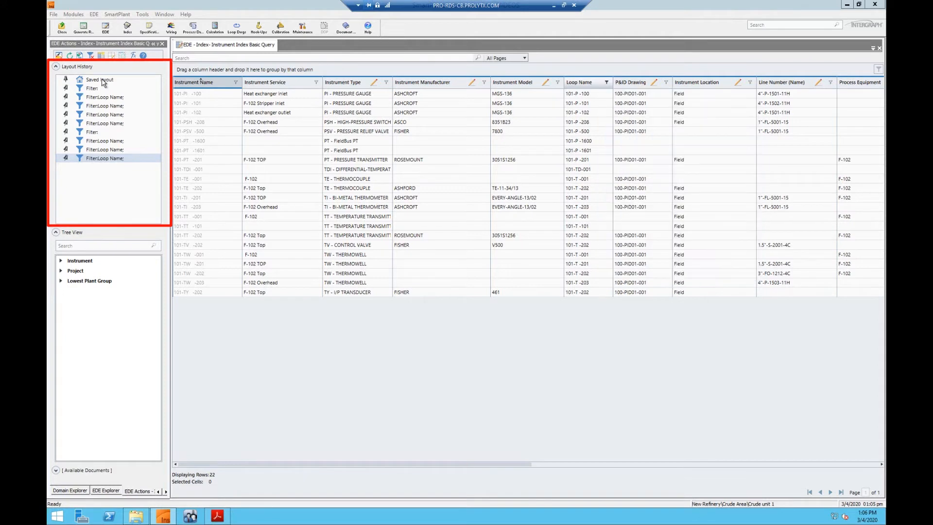
click(100, 79)
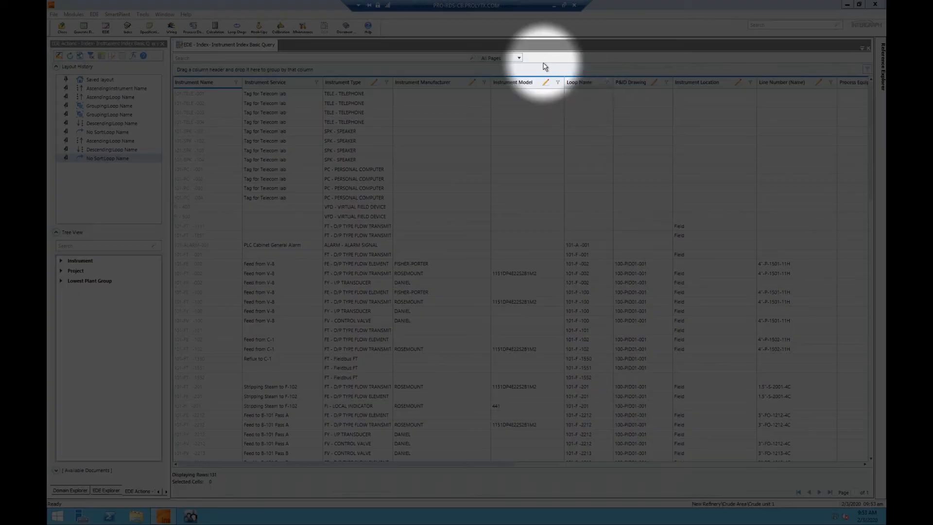
Group the instrument rows by Loop Name to look through the loops, and remove the grouping
drag(577, 86, 217, 70)
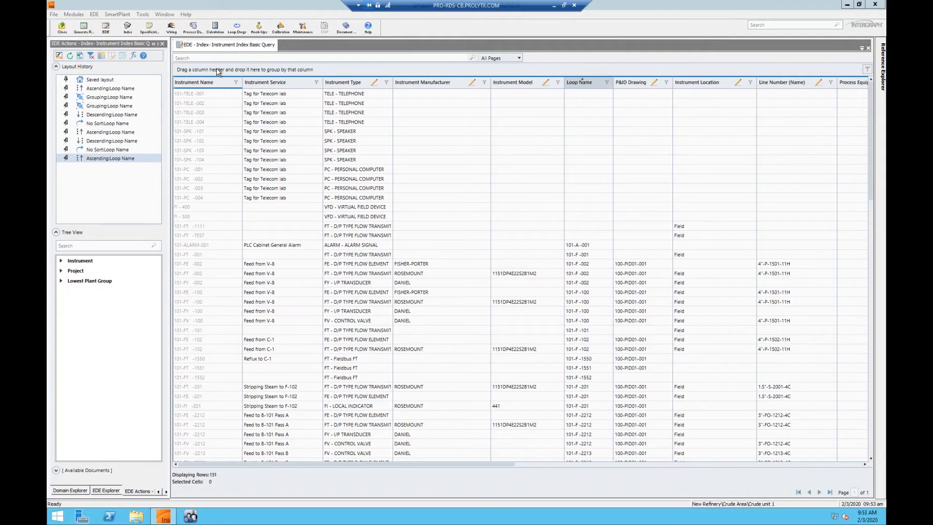
scroll(233, 166, down, 1)
scroll(234, 166, up, 1)
scroll(226, 238, down, 1)
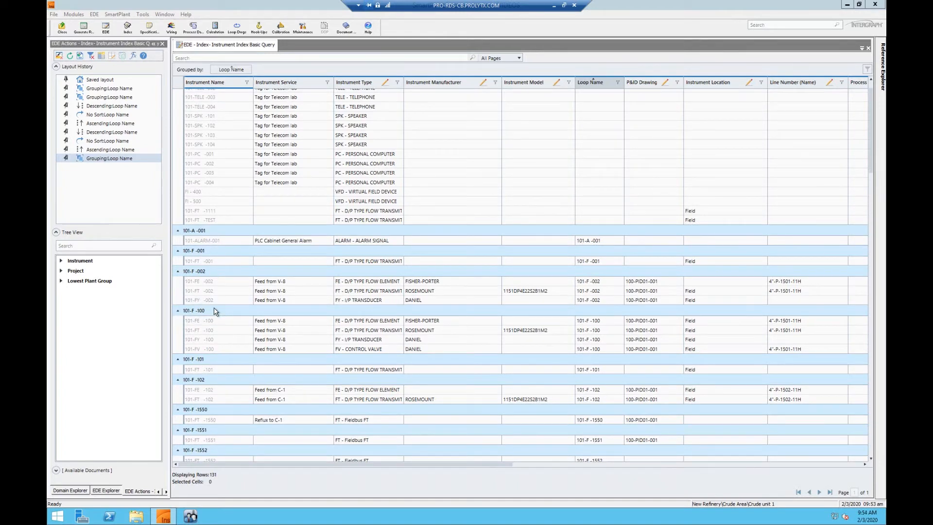
scroll(215, 311, down, 1)
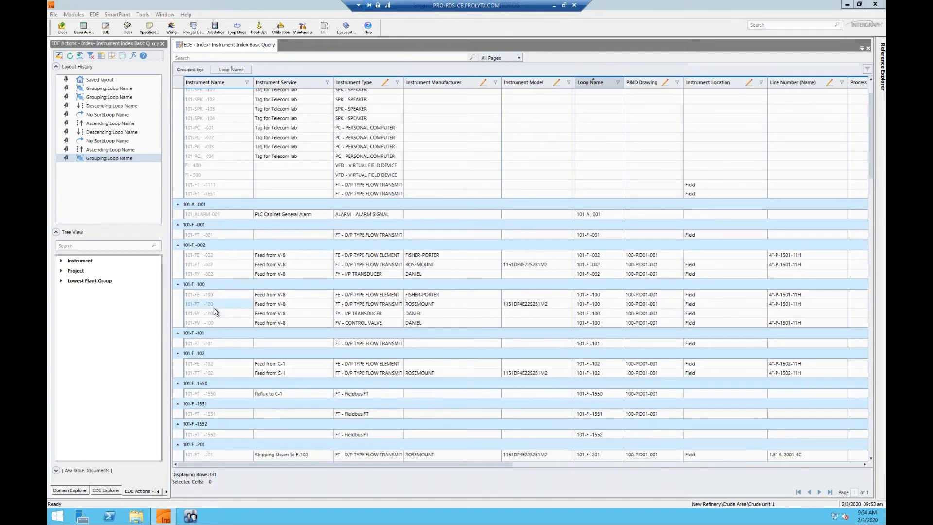
scroll(218, 302, up, 2)
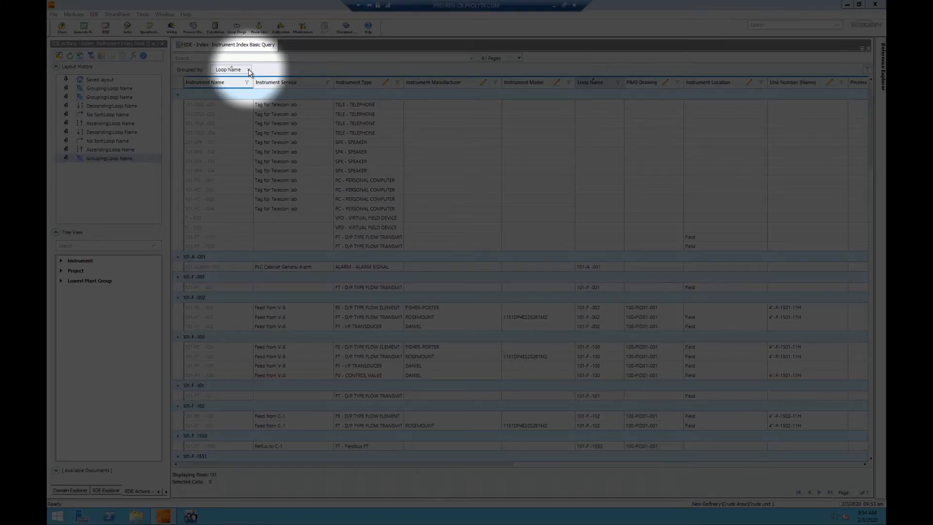
click(249, 71)
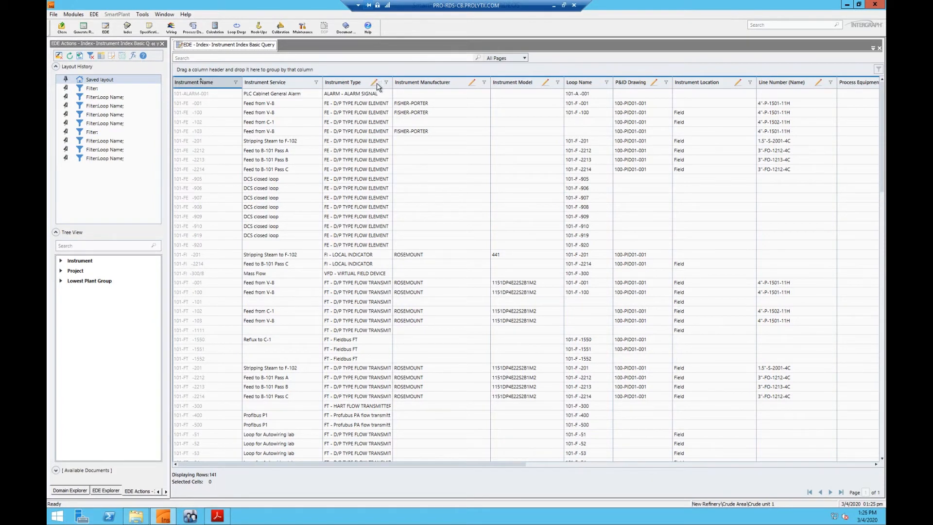
View the Instrument Types supporting table of the Instrument Type column and close it without changes
click(374, 84)
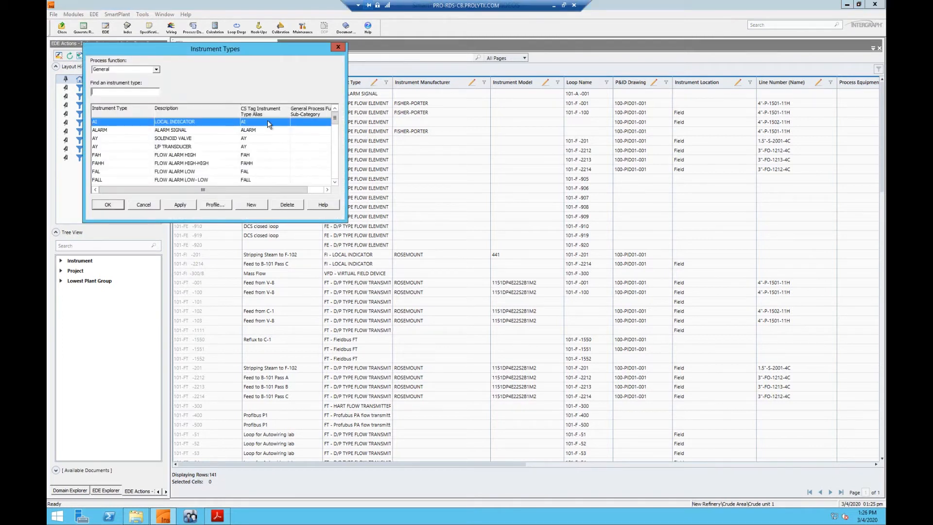
click(338, 47)
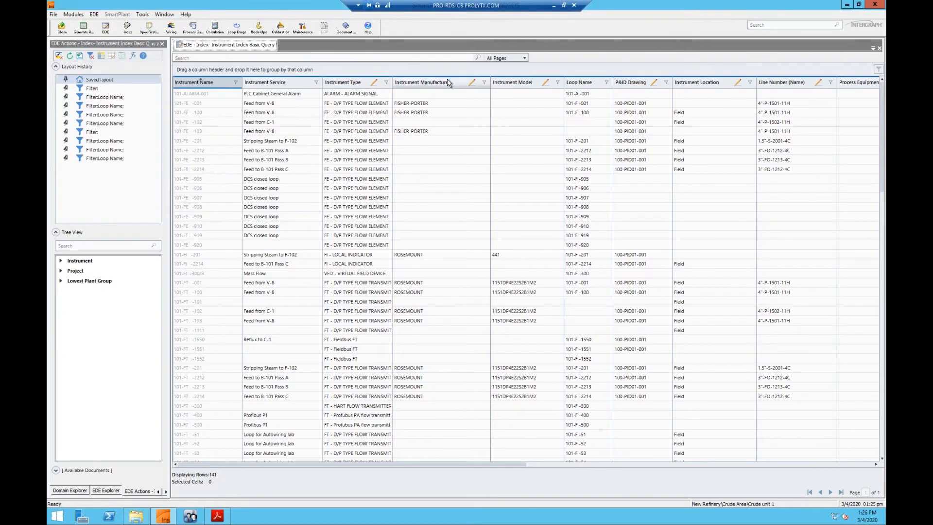
View the supporting tables of the Instrument Manufacturer, Instrument Model and P&ID Drawing columns without making changes
click(471, 83)
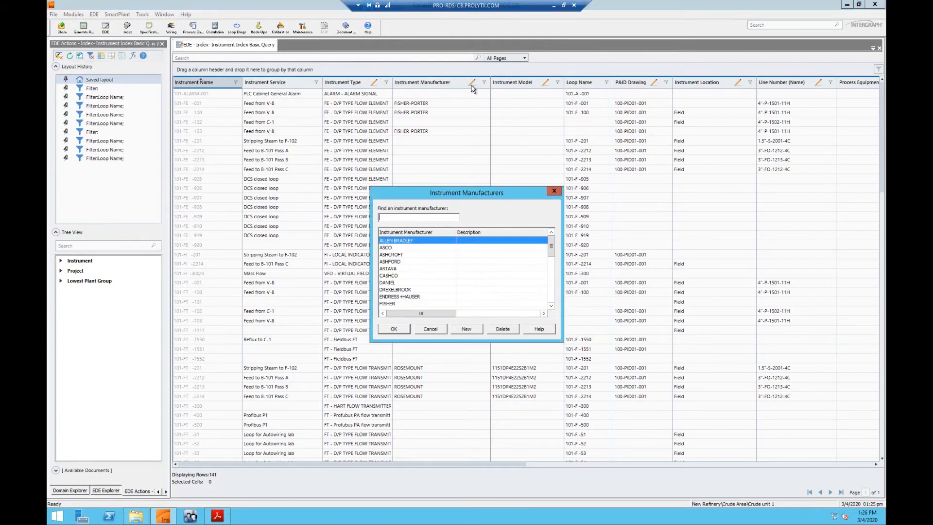
click(555, 191)
click(545, 84)
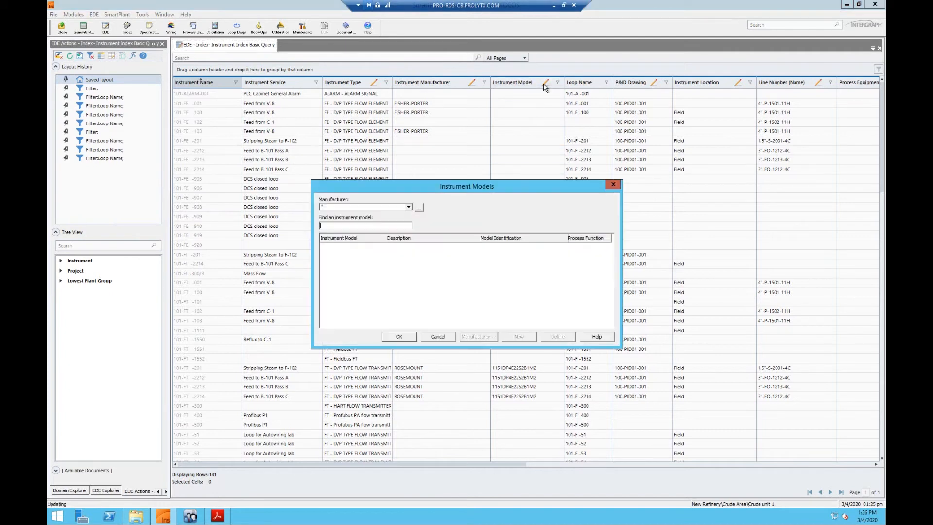
click(613, 184)
click(653, 83)
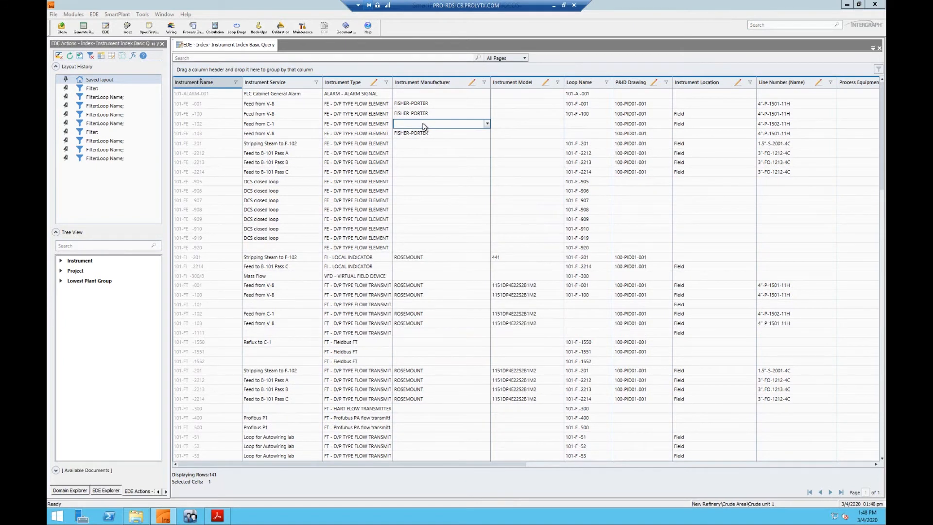
Set the instrument manufacturer of 101-FE -102 to FISHER-PORTER and commit the value
click(487, 123)
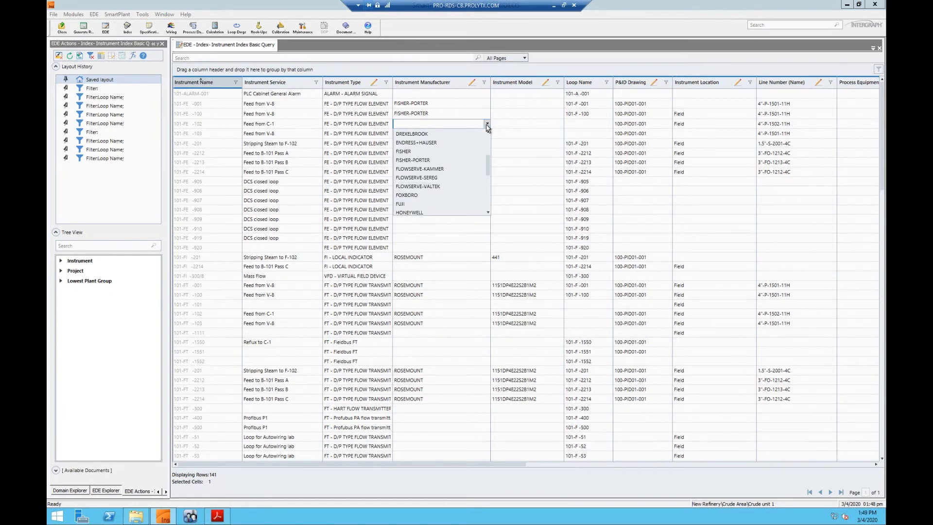
click(432, 159)
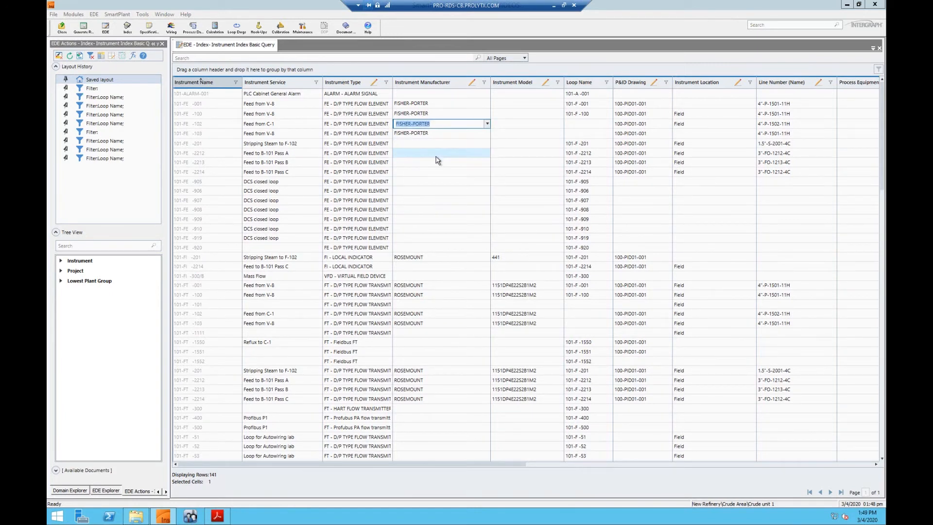
click(440, 154)
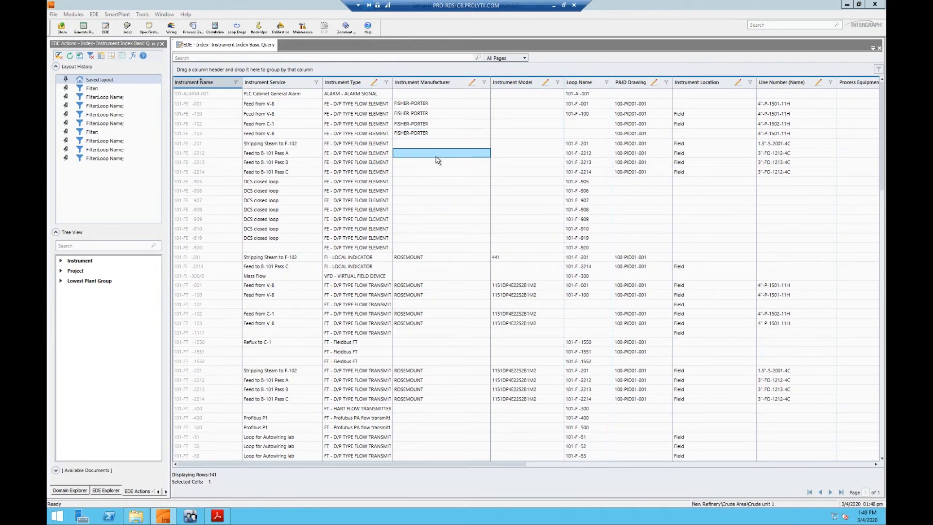
Copy the FISHER-PORTER manufacturer value from 101-FE -102 into the Instrument Manufacturer cell of 101-FE -201
click(450, 127)
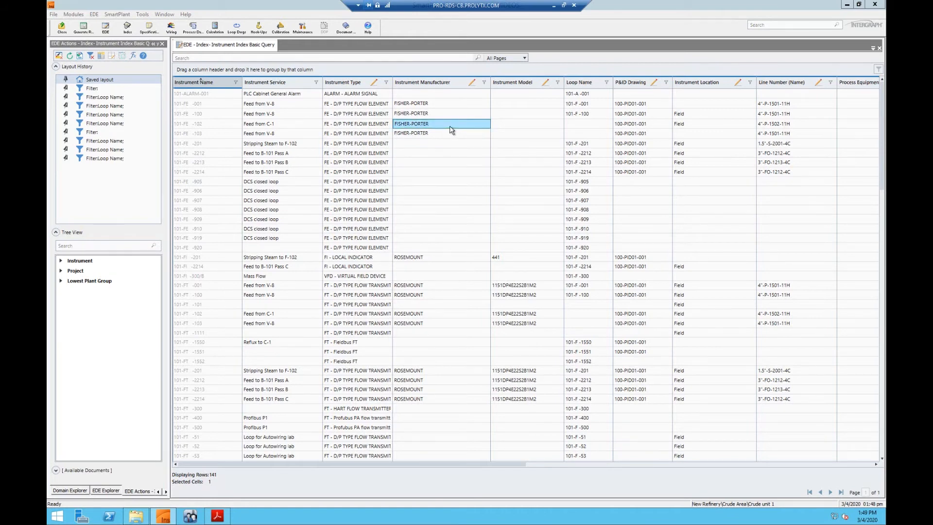
key(ctrl+c)
click(444, 145)
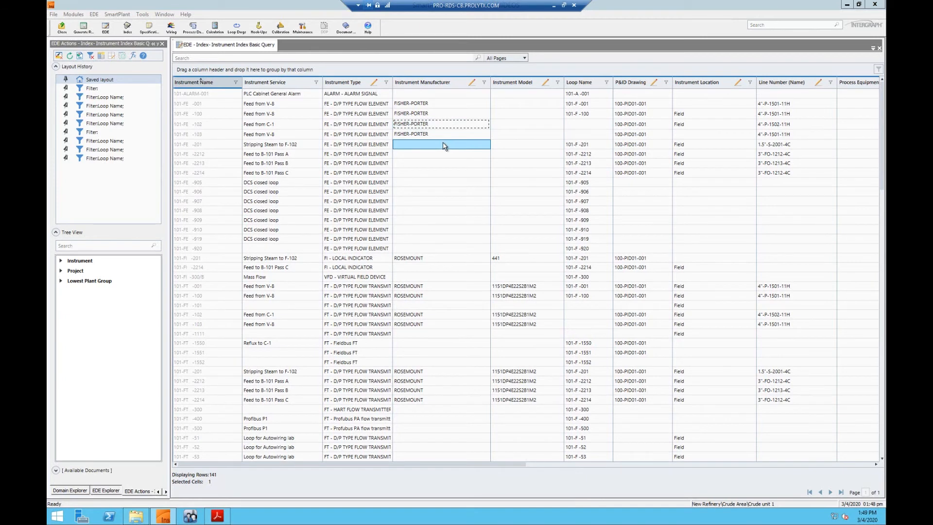
key(ctrl+v)
click(444, 163)
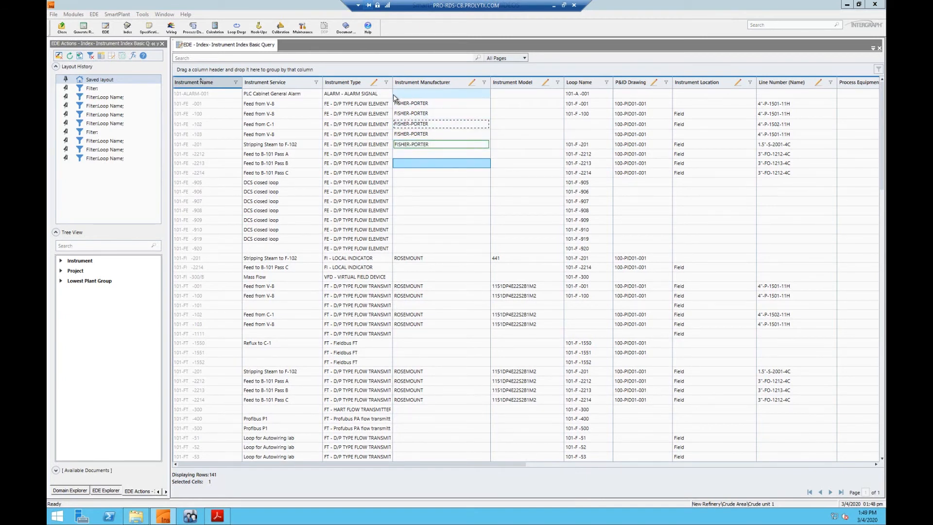
Copy the manufacturer cells of 101-FE -001 through -201 into 101-FE -2212 through -906, undoing the paste once and repeating it
drag(408, 104, 463, 145)
key(ctrl+c)
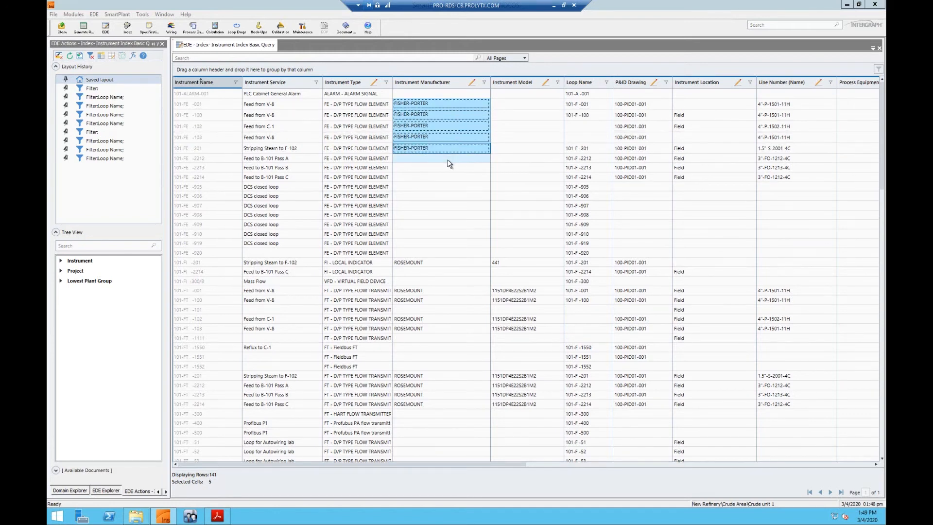
click(448, 159)
key(ctrl+v)
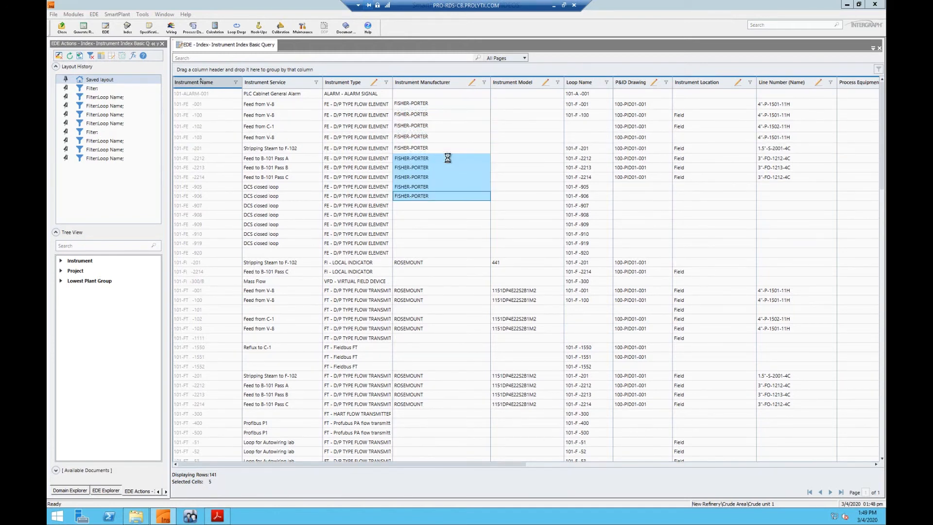
key(ctrl+z)
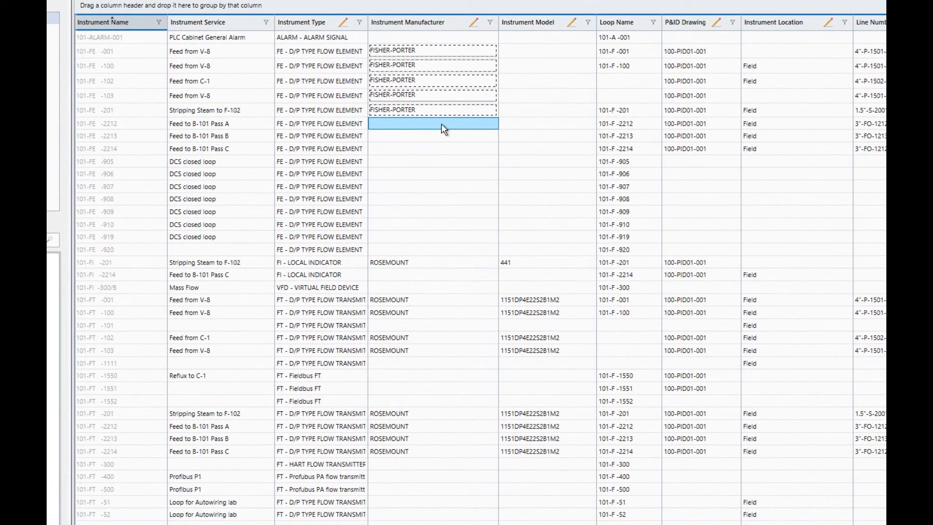
key(ctrl+v)
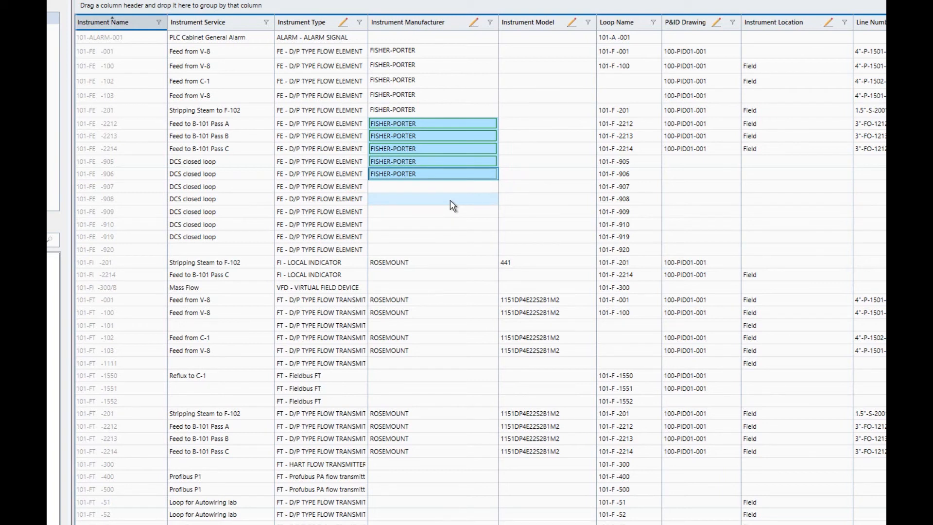
click(450, 199)
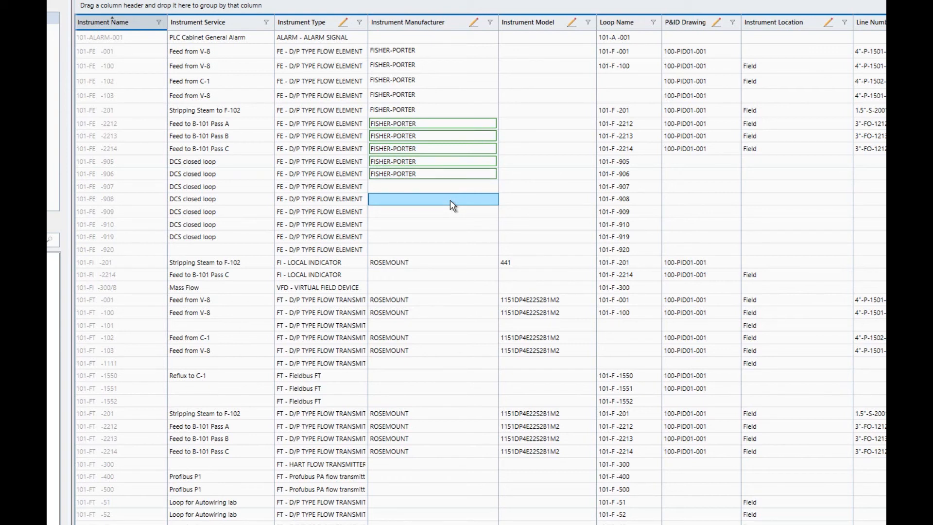
Try to copy the FISHER-PORTER manufacturer value of 101-FE -905 into its Instrument Model cell
click(494, 154)
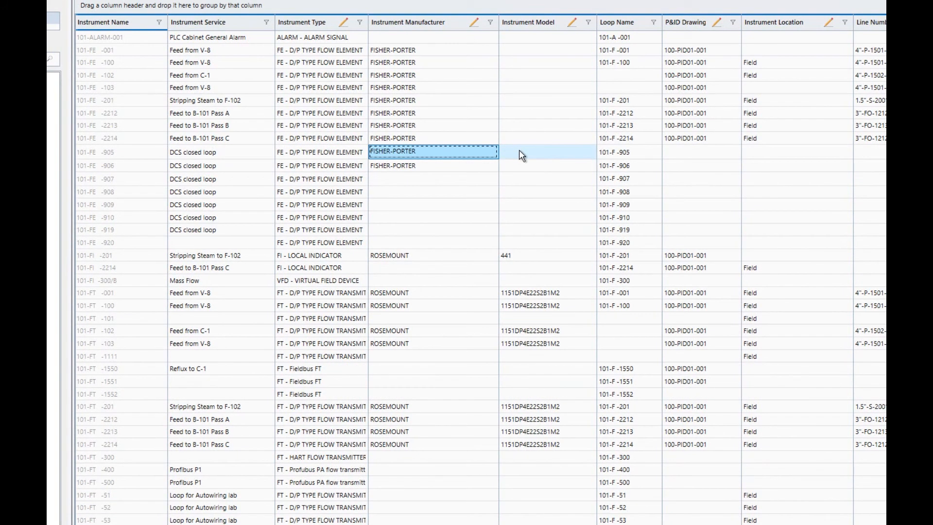
click(519, 155)
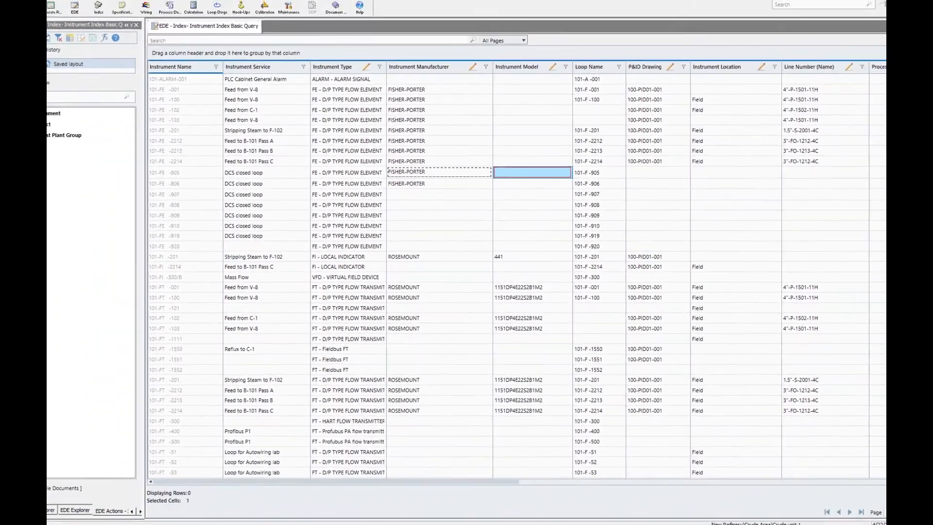
click(541, 152)
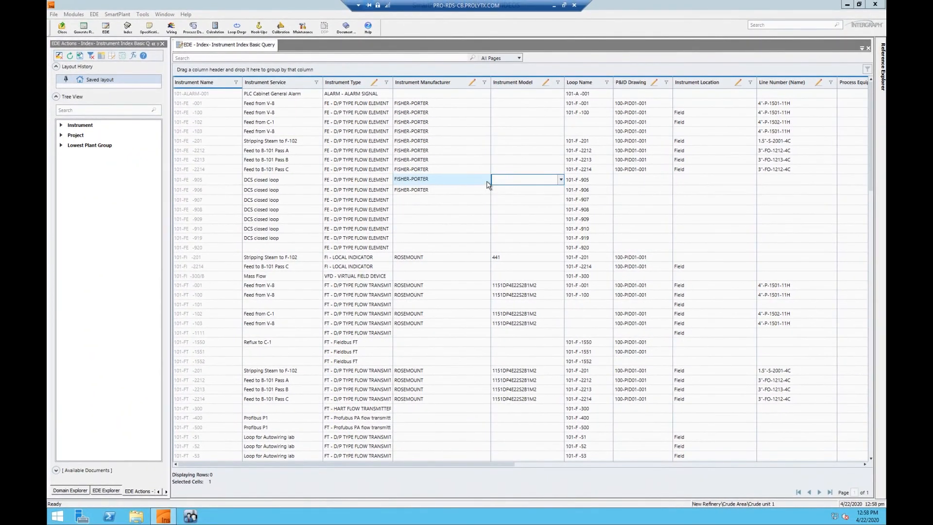
Search the instrument index for "ft -001" and select the Instrument Name cell of the matching row
scroll(490, 184, down, 1)
scroll(489, 196, down, 9)
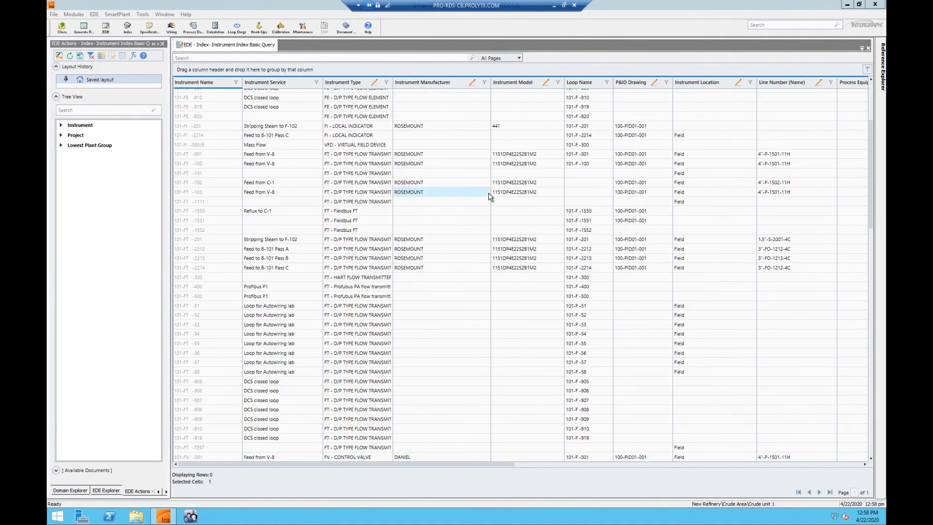
scroll(490, 197, down, 2)
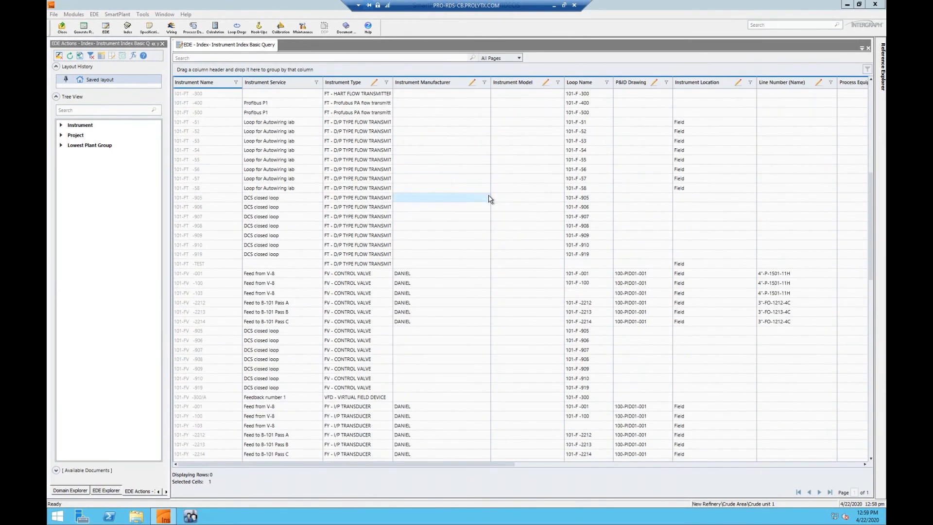
scroll(489, 198, down, 4)
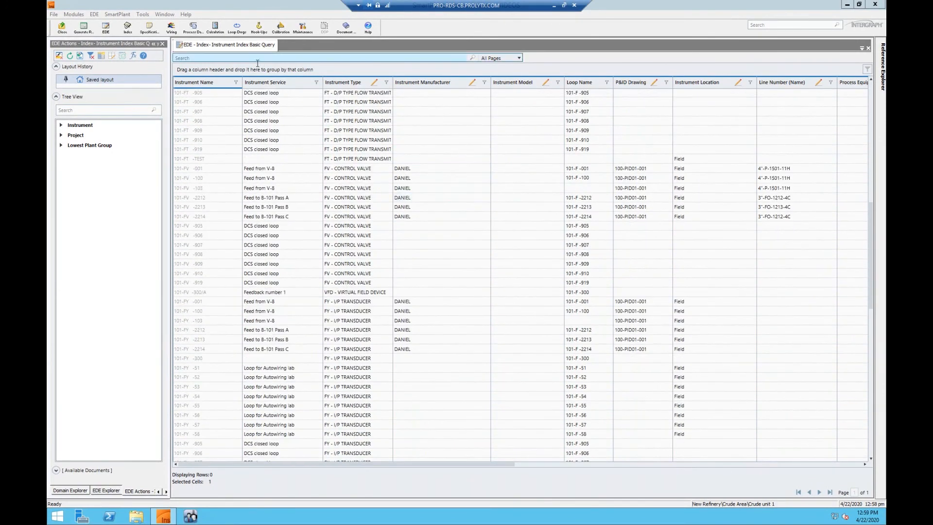
click(261, 57)
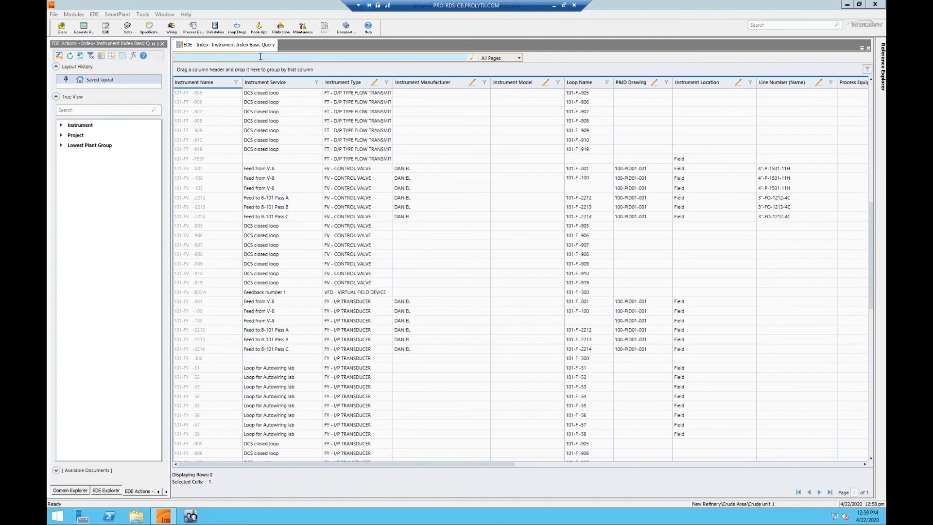
text(ft  -001)
key(Return)
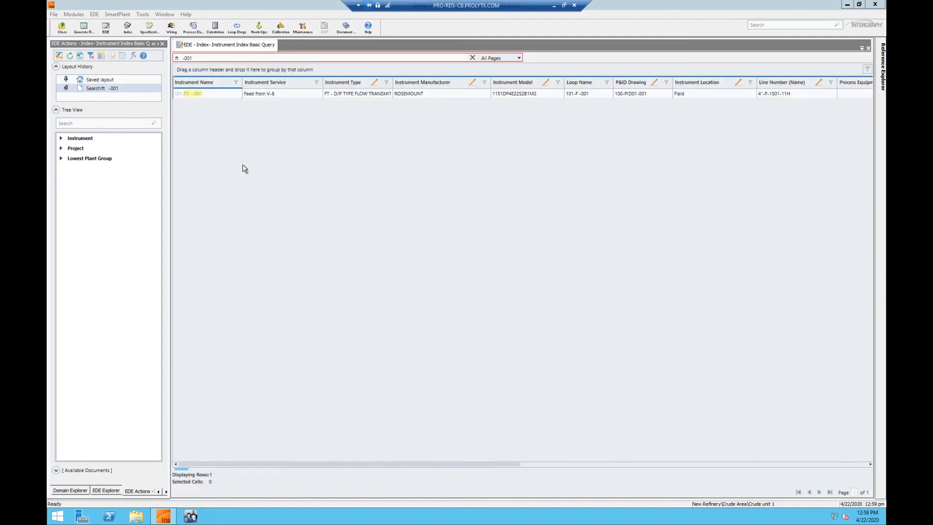
click(205, 96)
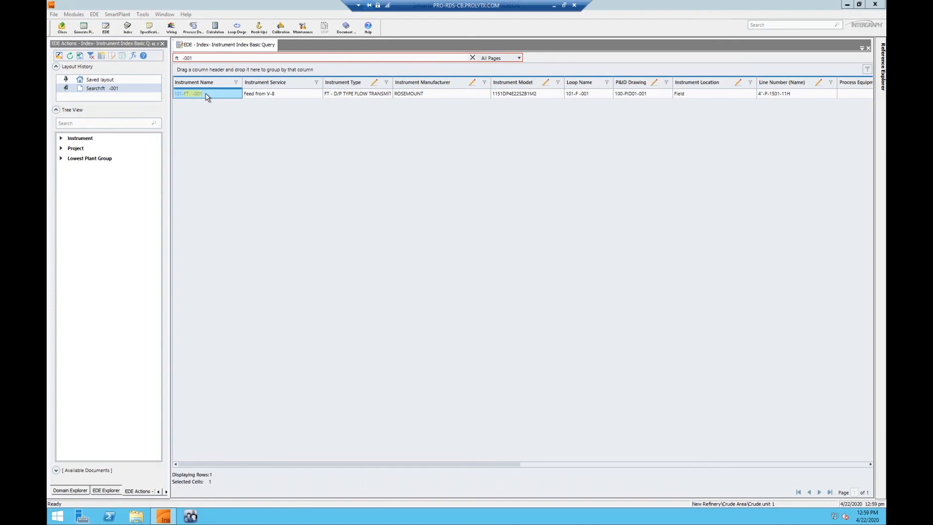